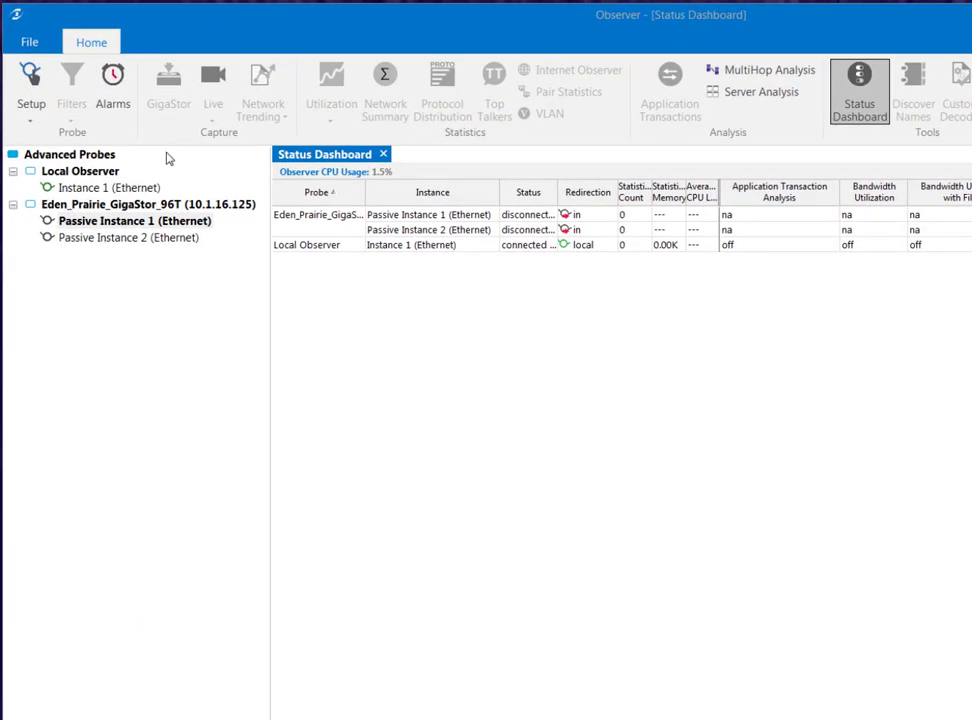
# Redirect Passive Instance 1 of the Eden_Prairie_GigaStor_96T probe to this Observer and close the redirection list
pyautogui.click(93, 192)
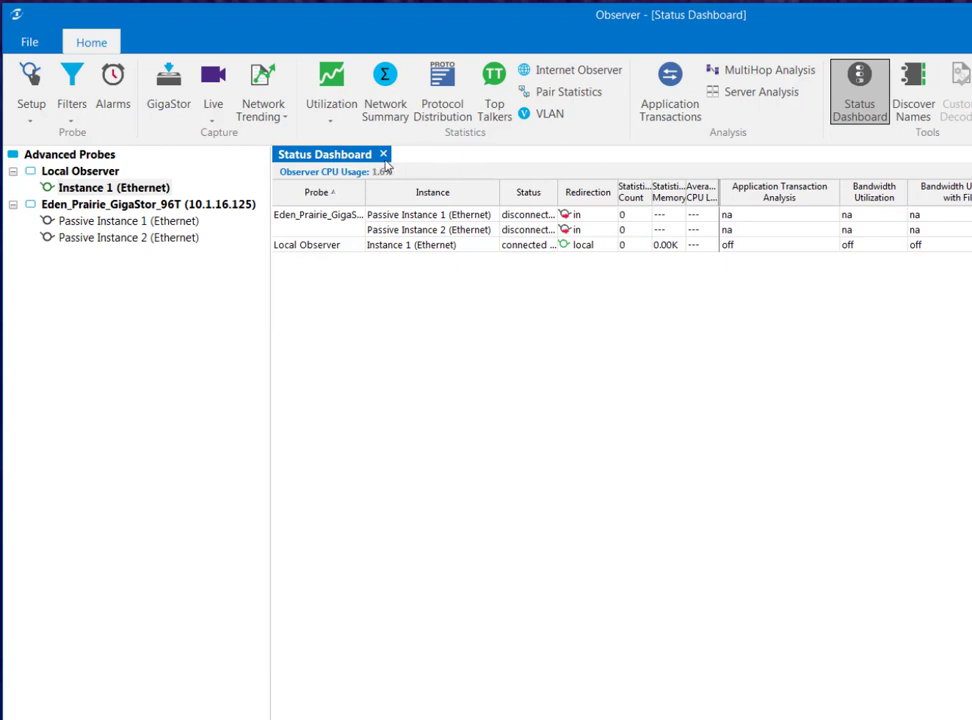
pyautogui.click(102, 223)
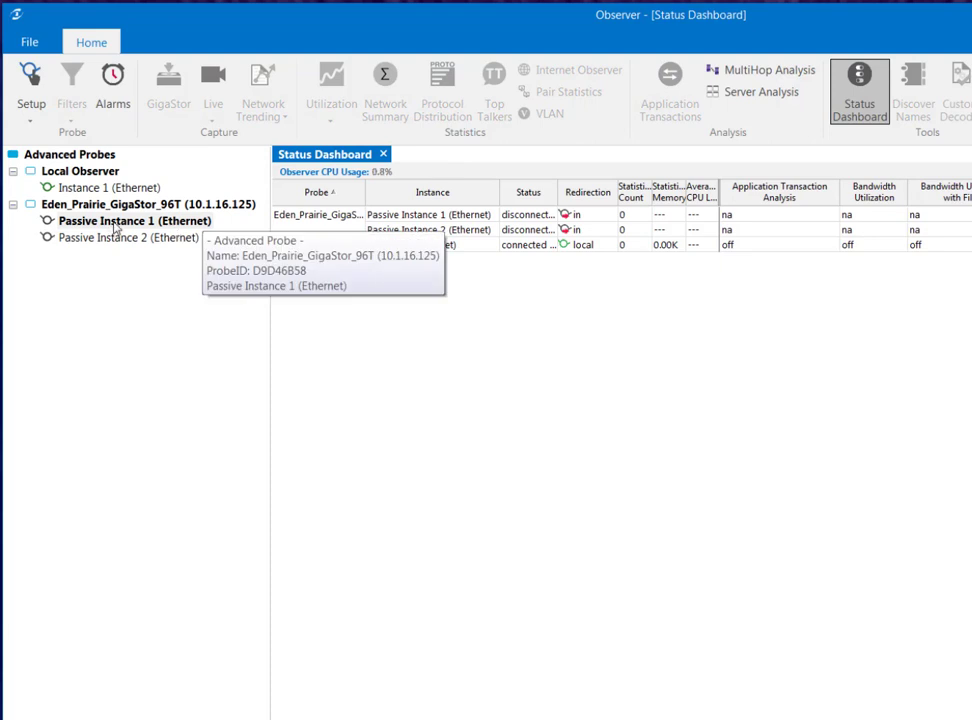
pyautogui.rightClick(103, 225)
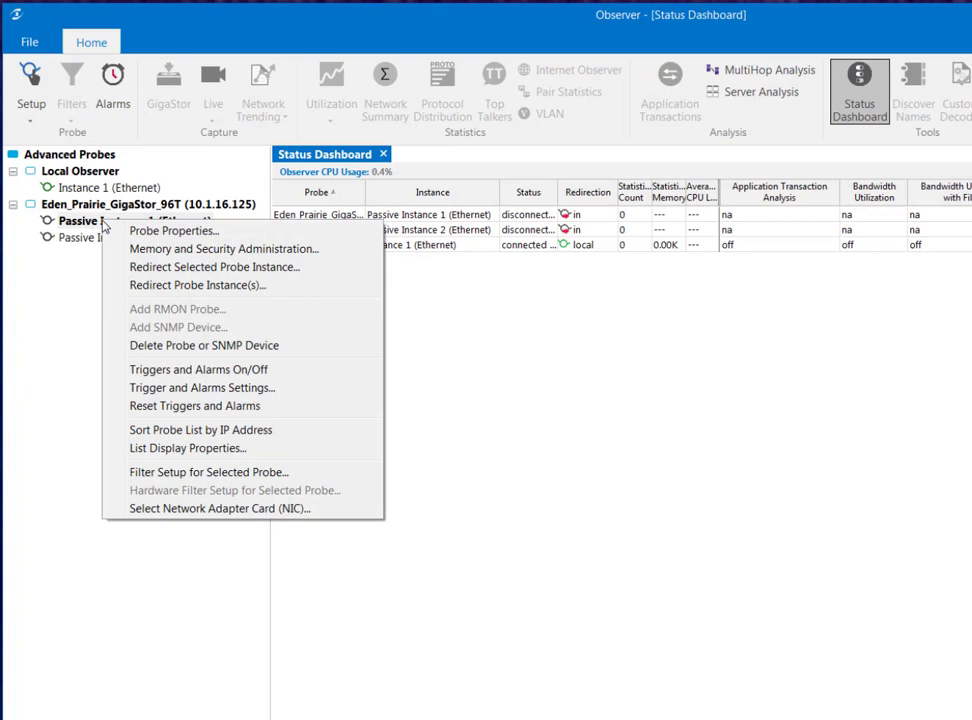
pyautogui.click(197, 286)
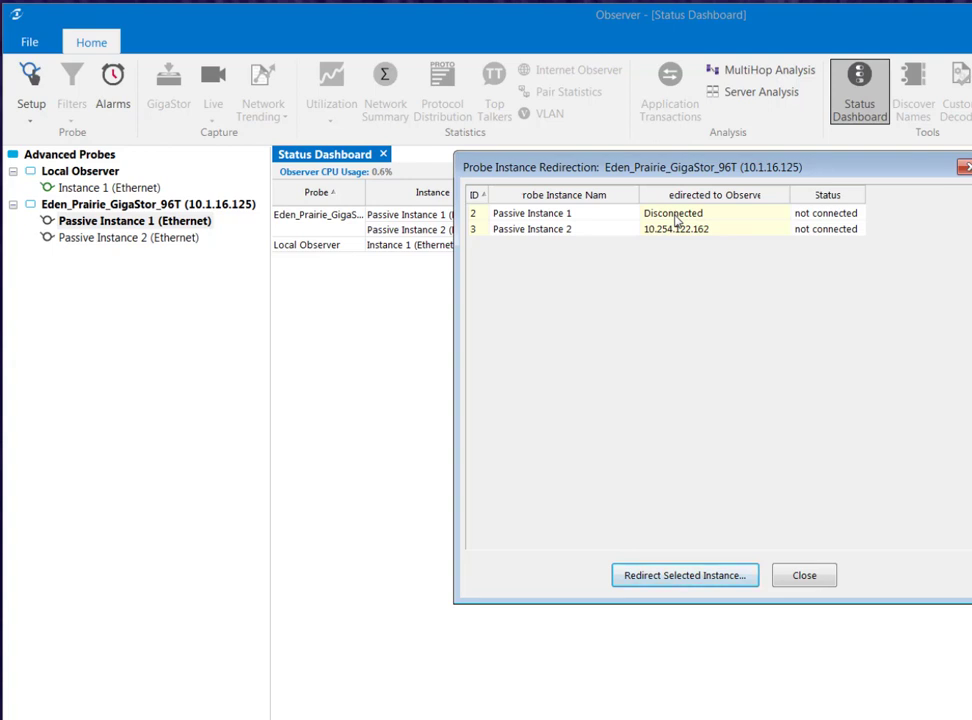
pyautogui.click(569, 217)
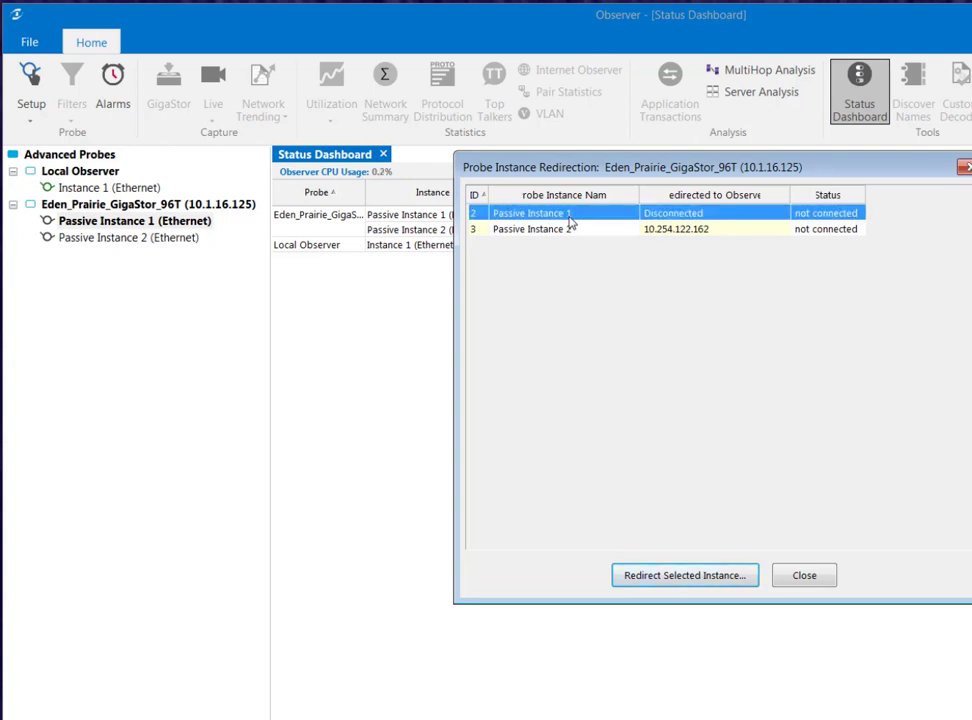
pyautogui.click(672, 580)
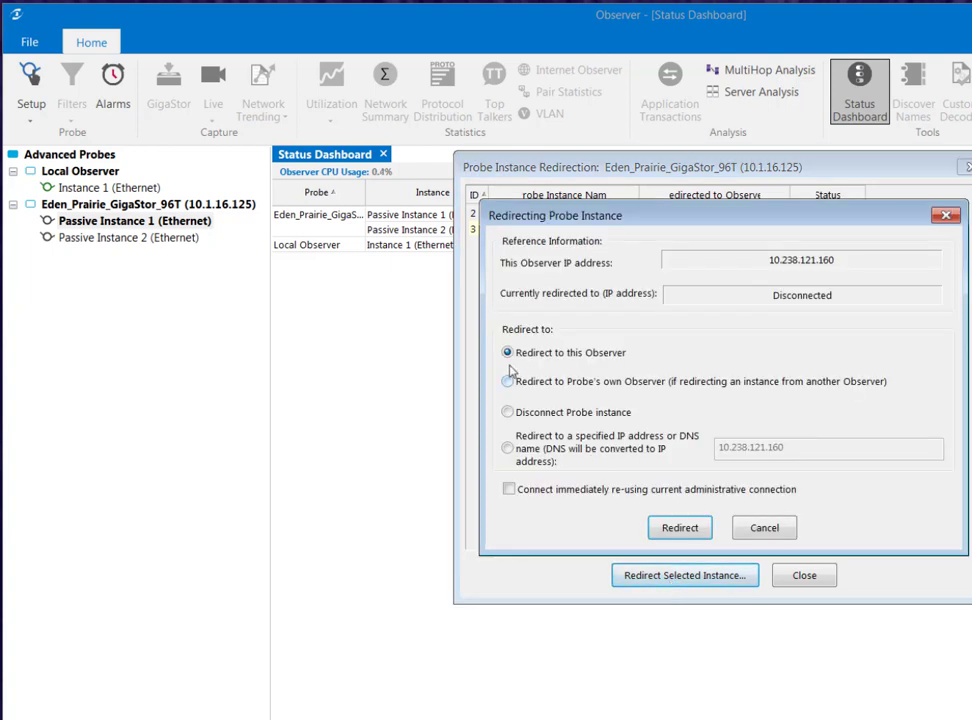
pyautogui.click(686, 532)
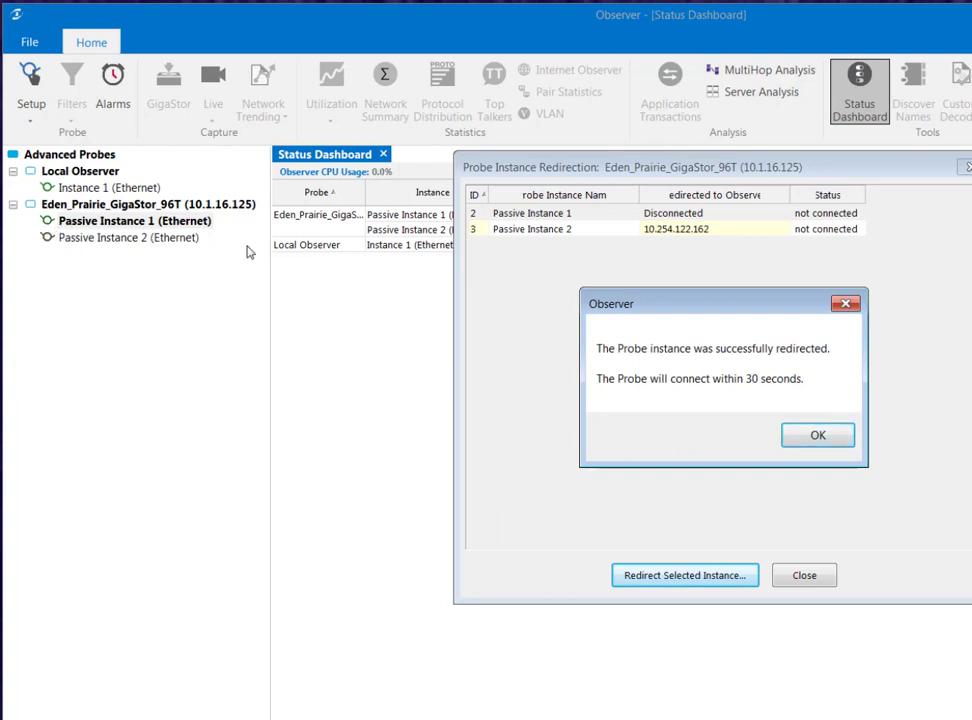
pyautogui.click(760, 438)
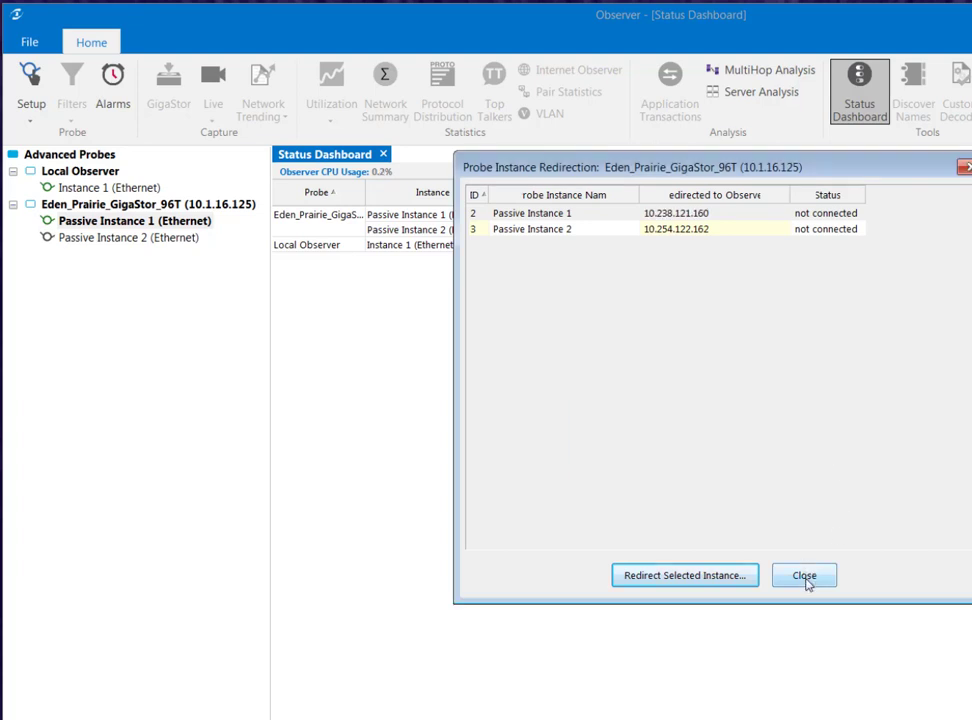
pyautogui.click(806, 575)
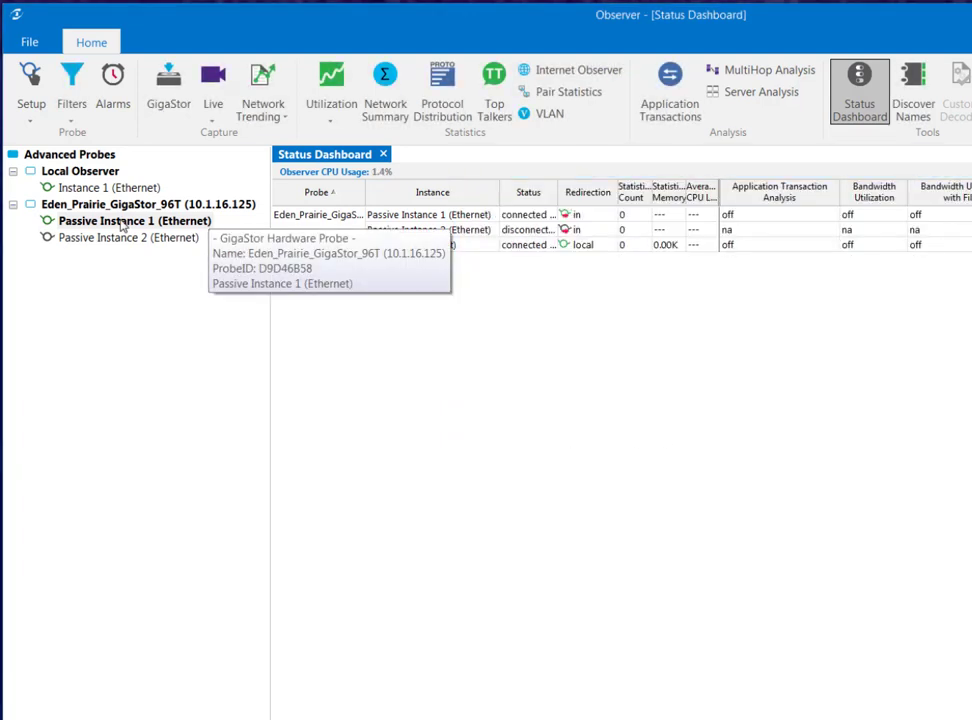
# Open the GigaStor control panel for Passive Instance 1 and move the chart to the end of data
pyautogui.click(170, 84)
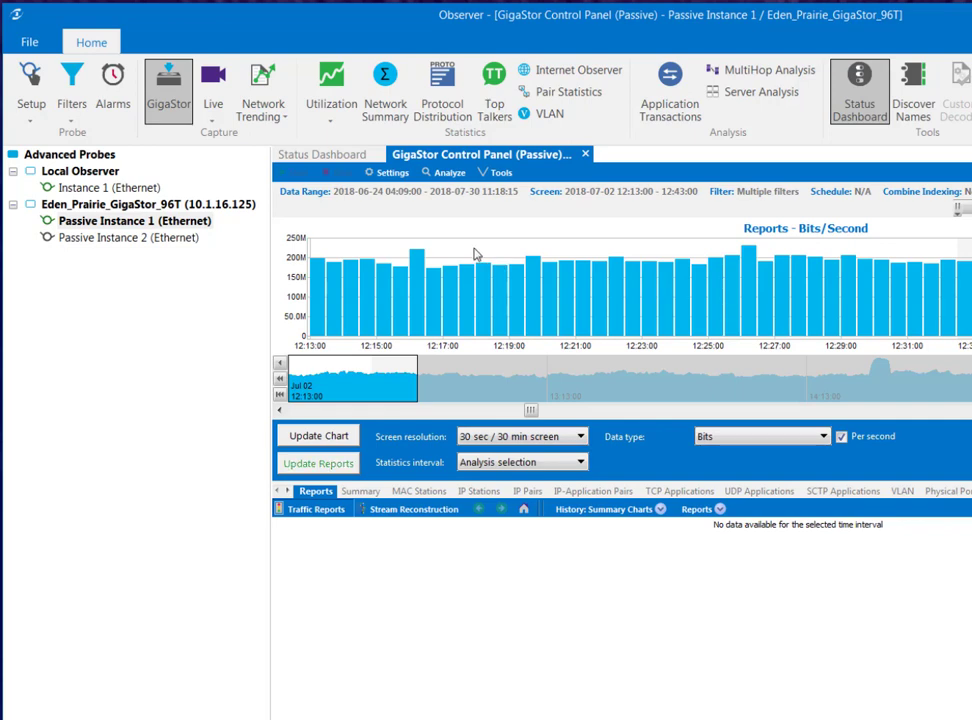
pyautogui.rightClick(476, 254)
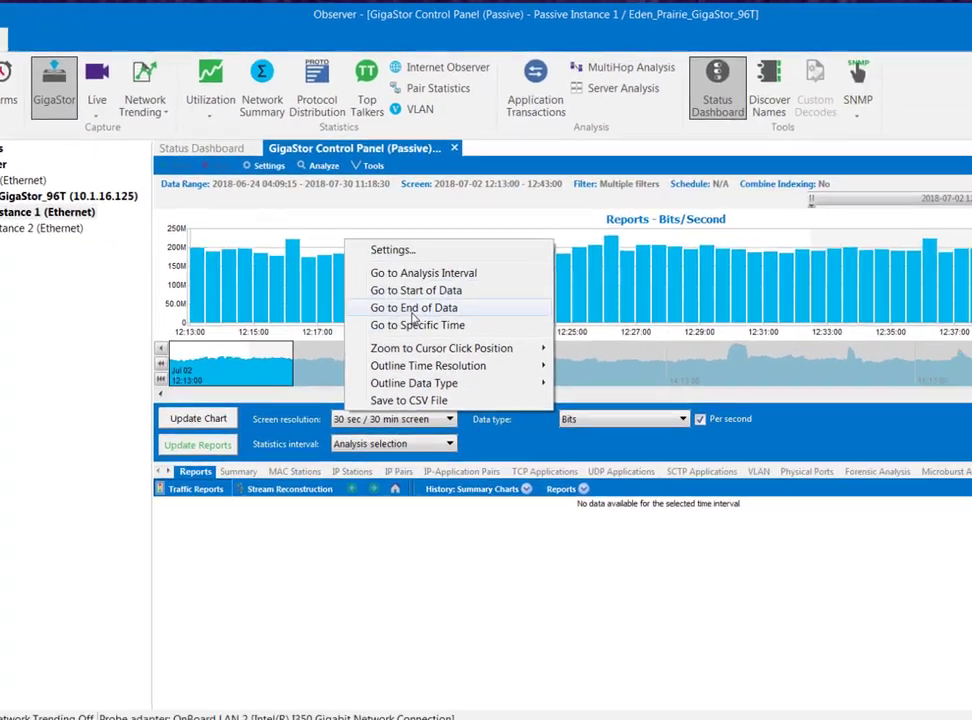
pyautogui.click(413, 310)
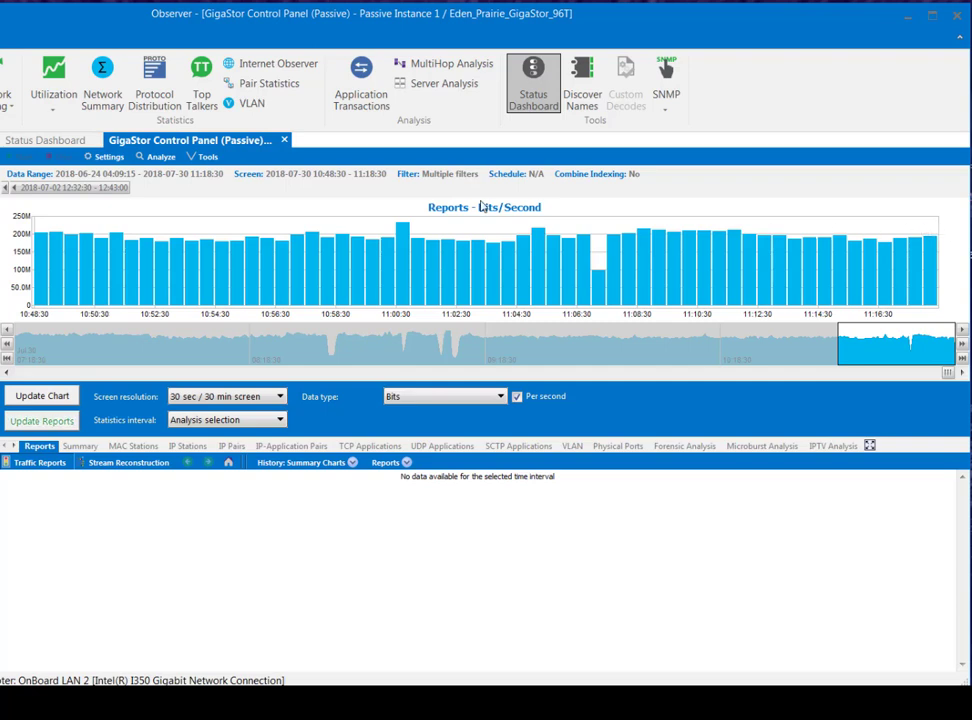
pyautogui.moveTo(69, 189); pyautogui.dragTo(221, 197)
pyautogui.moveTo(282, 188)
pyautogui.mouseDown()
pyautogui.moveTo(346, 188)
pyautogui.moveTo(228, 187)
pyautogui.mouseUp()
pyautogui.moveTo(162, 188); pyautogui.dragTo(208, 189)
pyautogui.moveTo(297, 190); pyautogui.dragTo(267, 190)
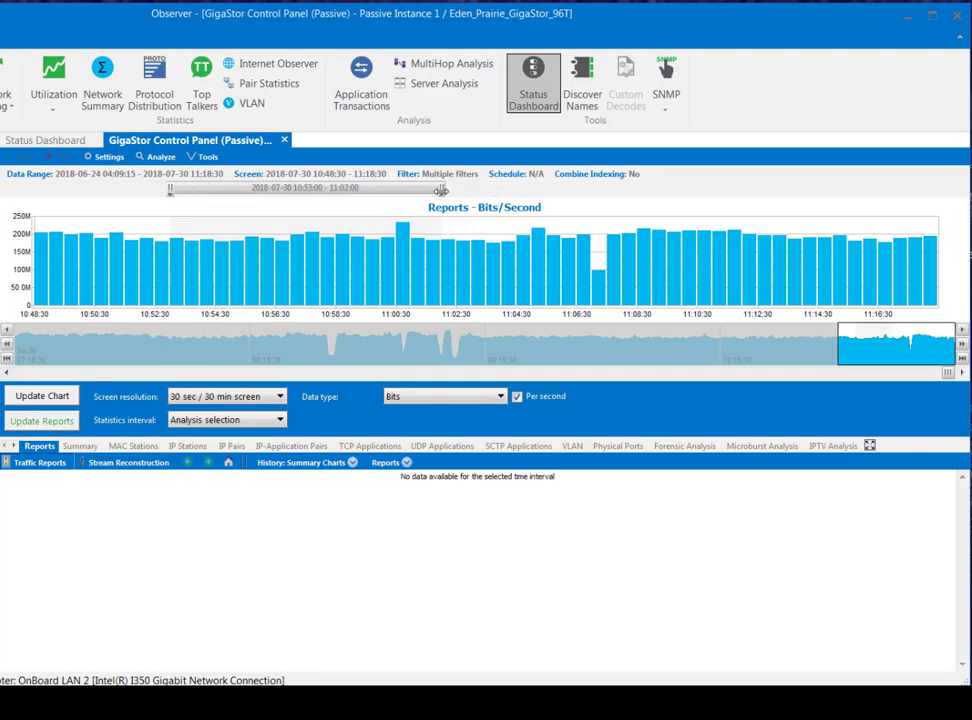
pyautogui.moveTo(441, 190); pyautogui.dragTo(397, 190)
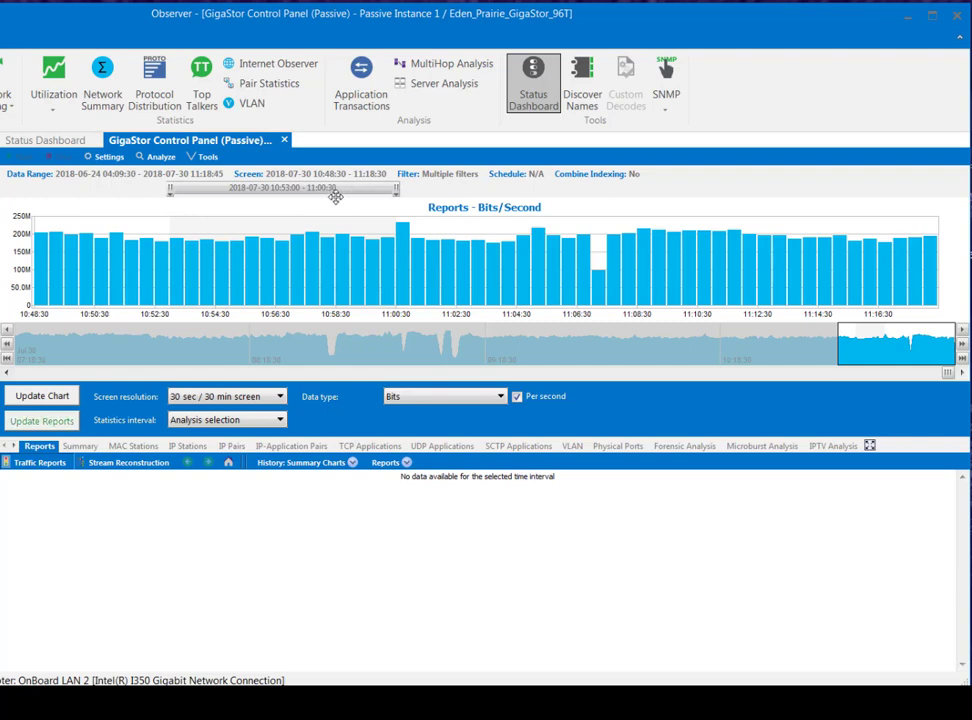
pyautogui.moveTo(306, 190); pyautogui.dragTo(846, 197)
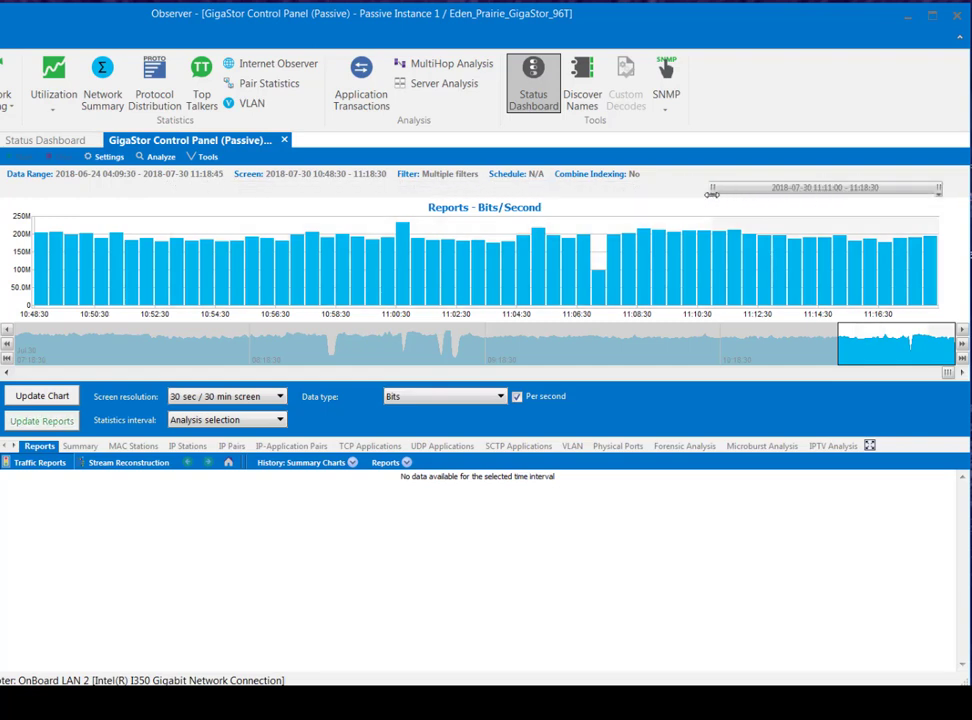
pyautogui.moveTo(711, 194); pyautogui.dragTo(878, 198)
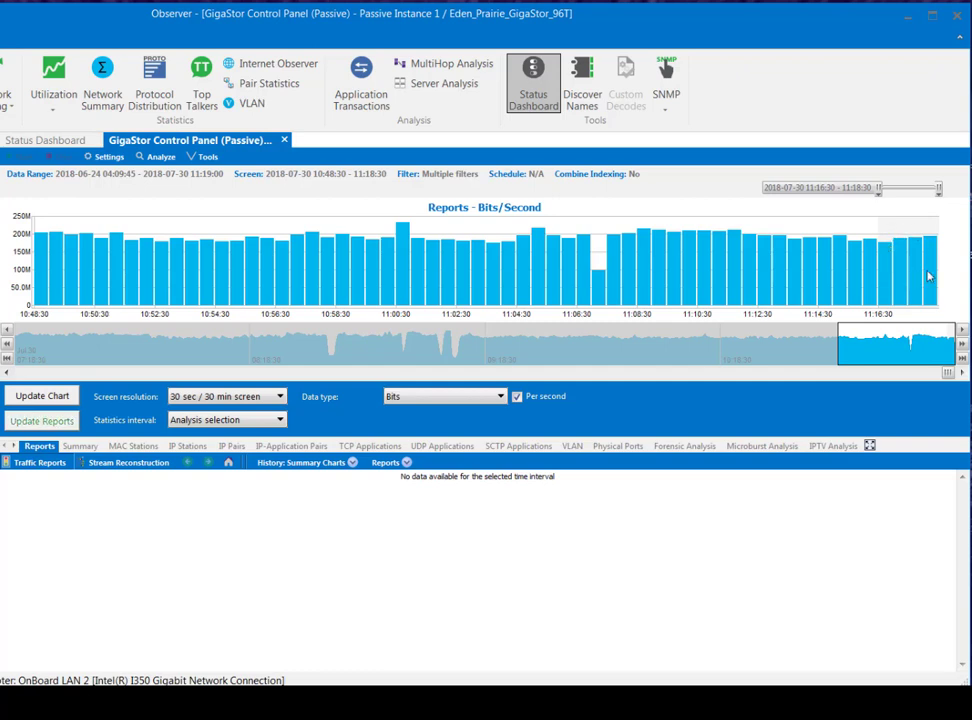
# Update the reports for the selected interval and review MAC Stations, IP Stations, IP Pairs and IP-Application Pairs
pyautogui.click(38, 424)
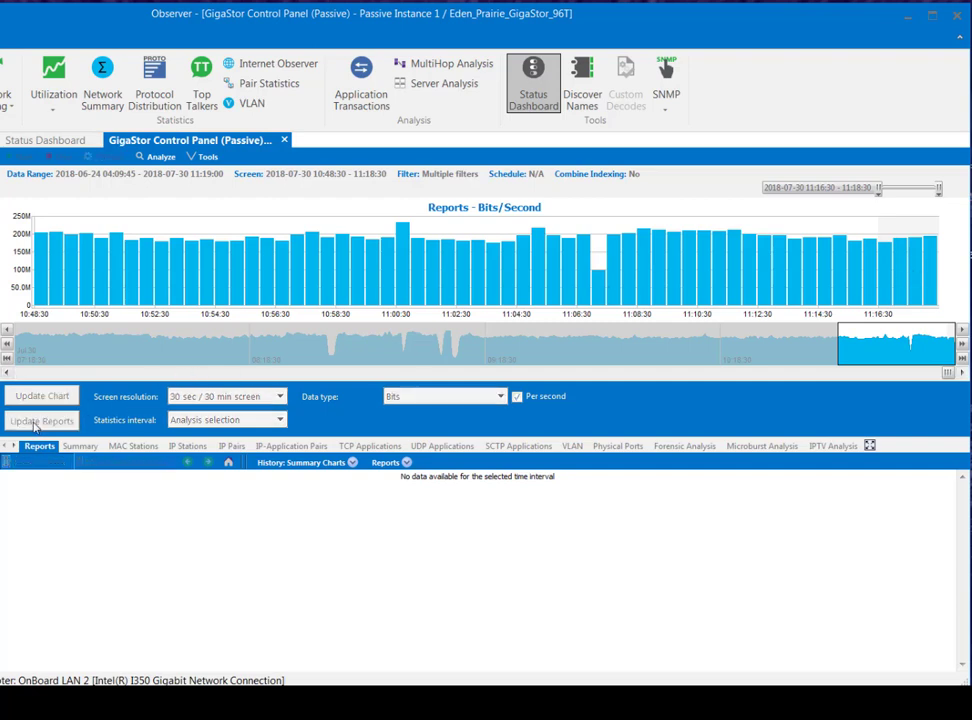
pyautogui.click(147, 449)
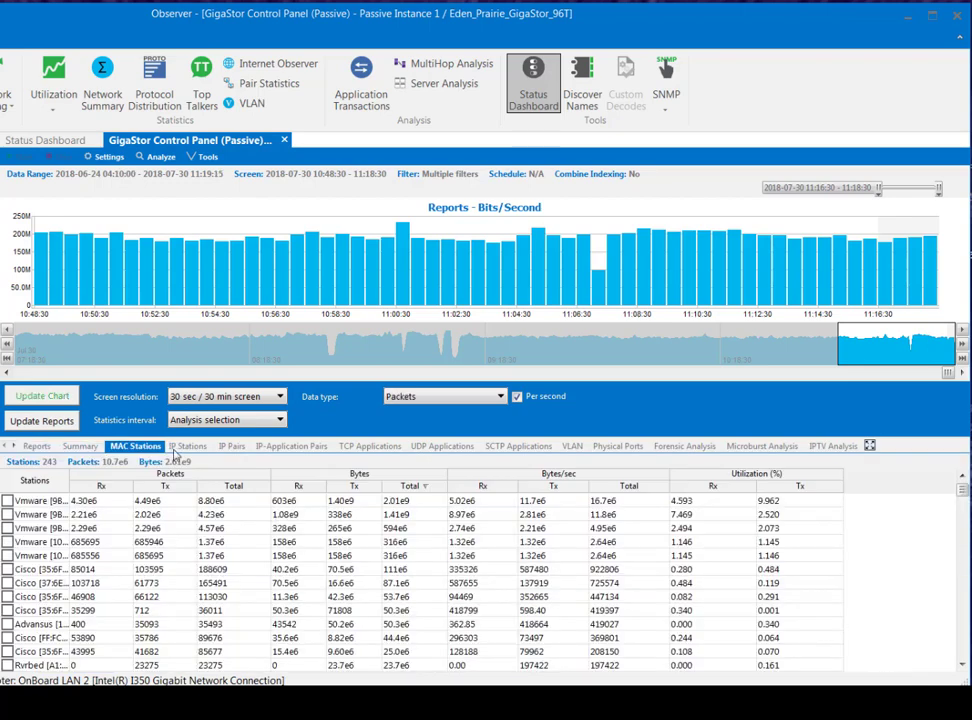
pyautogui.click(187, 448)
pyautogui.click(233, 447)
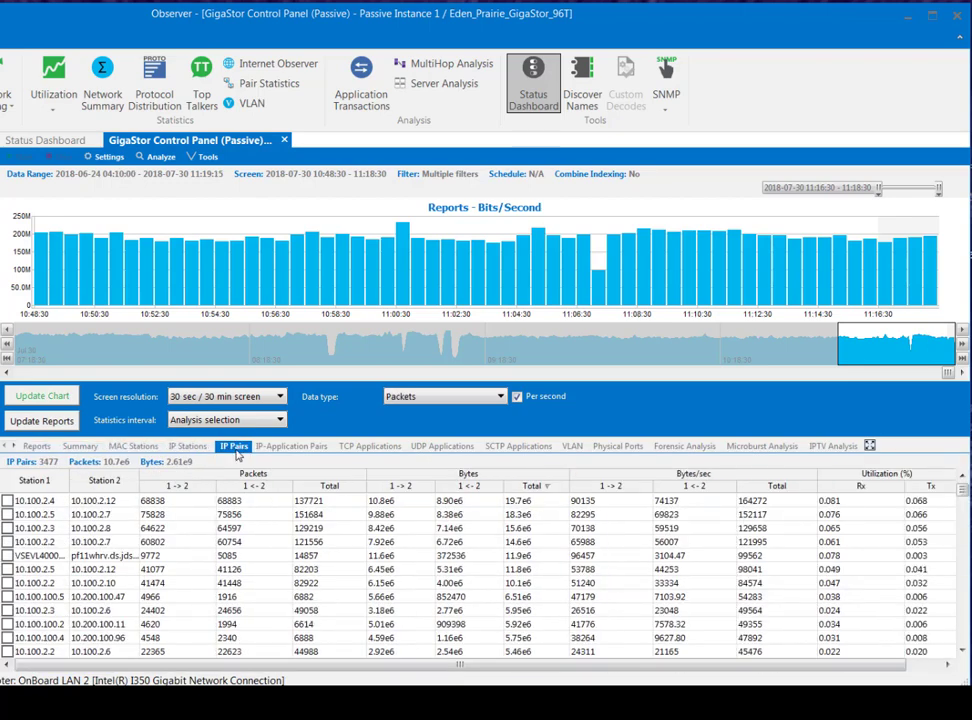
pyautogui.click(286, 449)
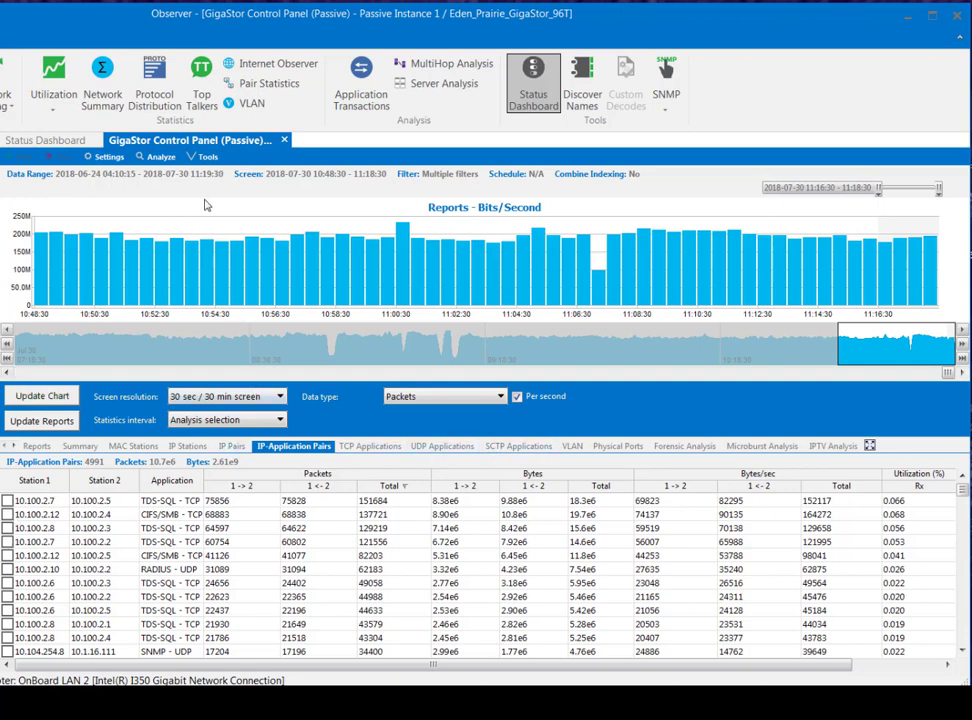
# Analyze the selected interval with all data (no filtering) using the Expert analysis and decode type
pyautogui.click(157, 158)
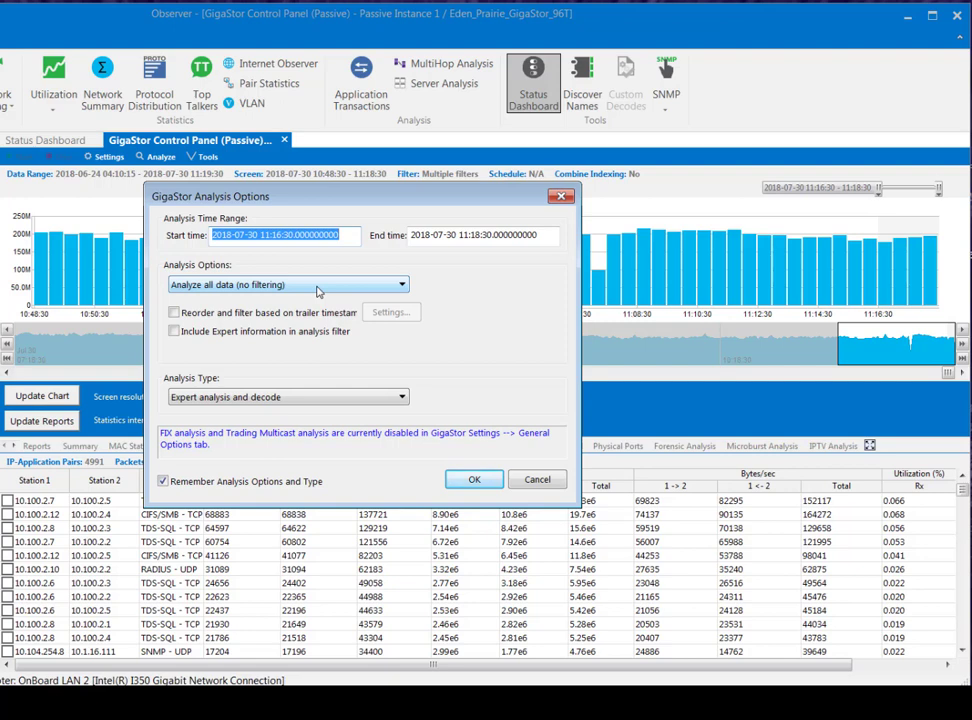
pyautogui.click(318, 287)
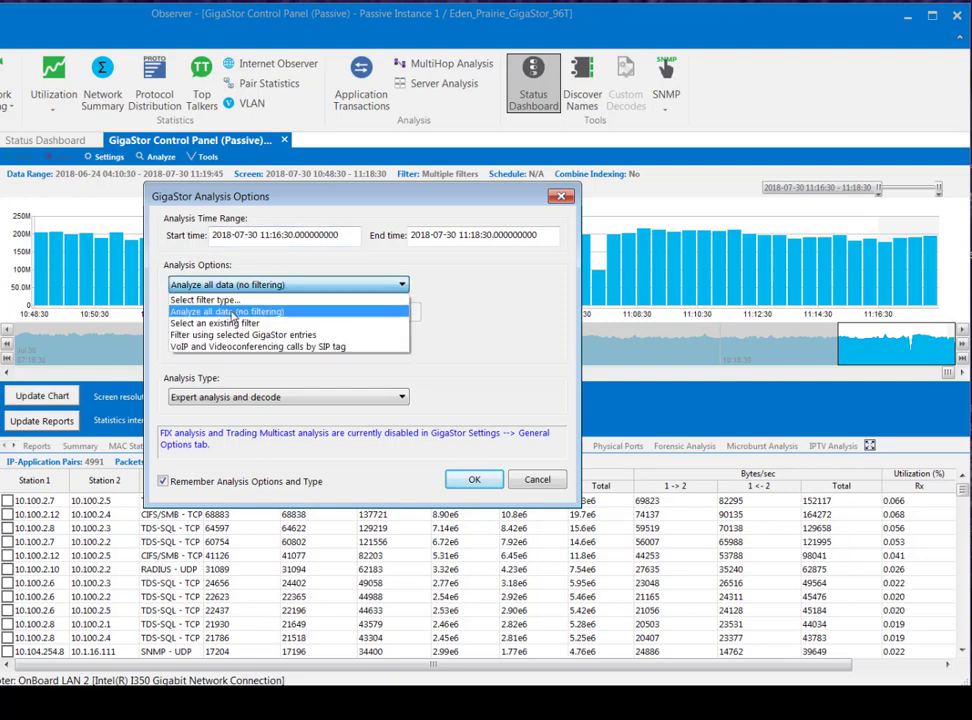
pyautogui.click(233, 315)
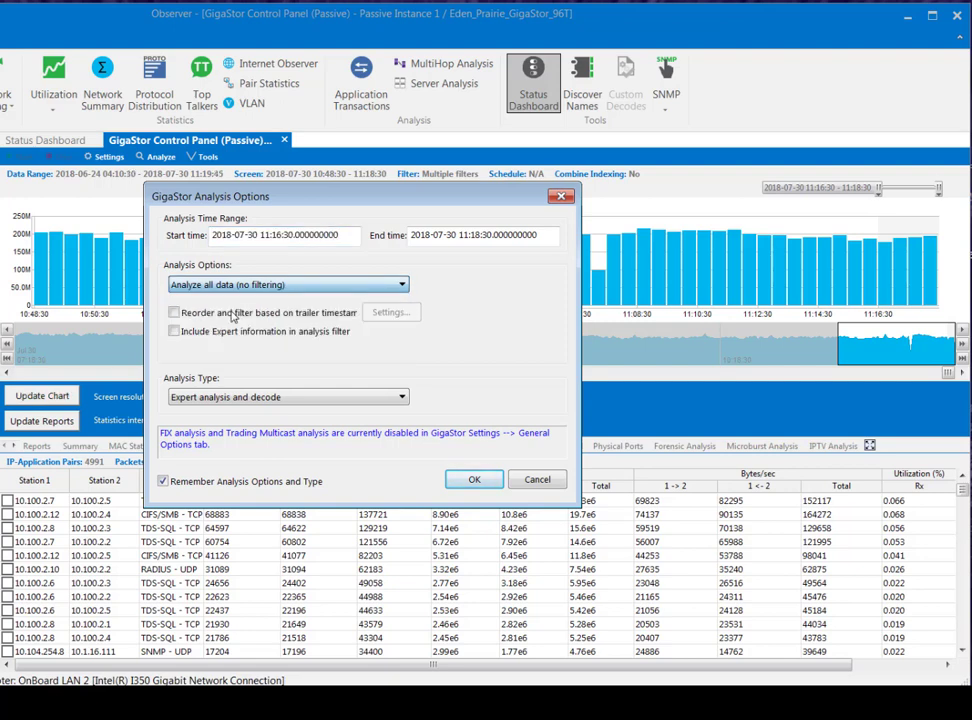
pyautogui.click(271, 401)
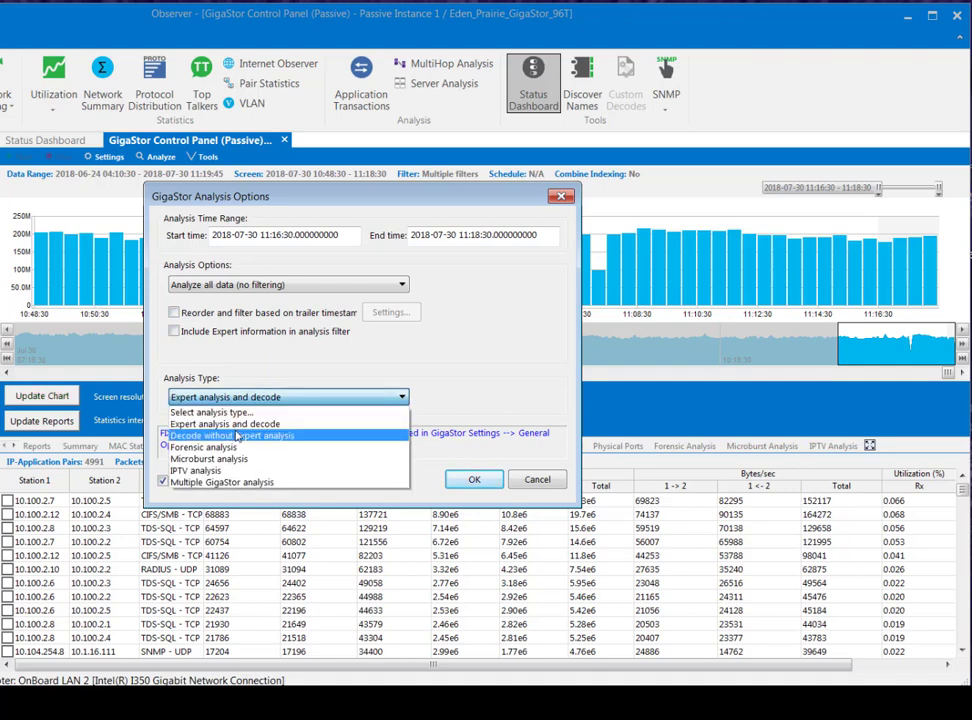
pyautogui.click(234, 425)
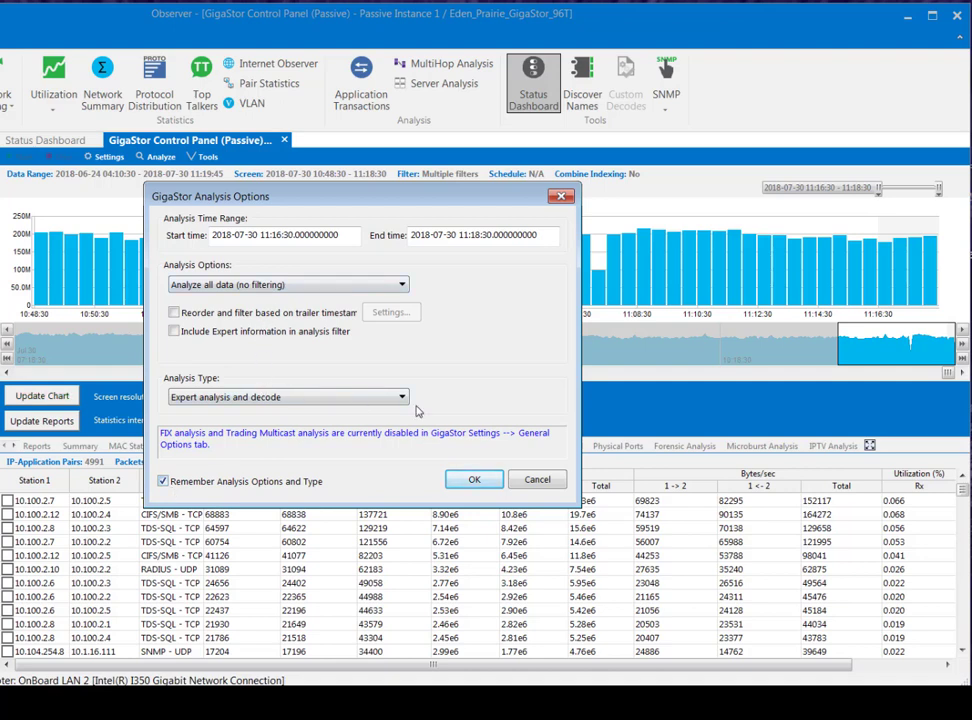
pyautogui.click(476, 481)
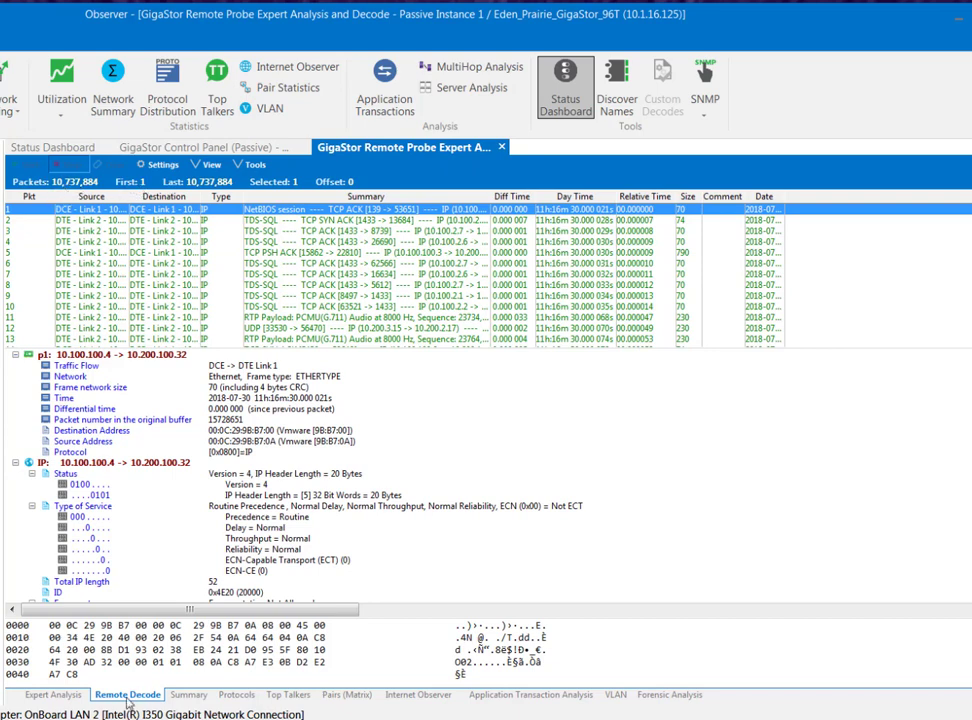
# Examine the first packet's buffer number and frame size in the remote decode, and the TCP connections in Expert Analysis
pyautogui.click(238, 419)
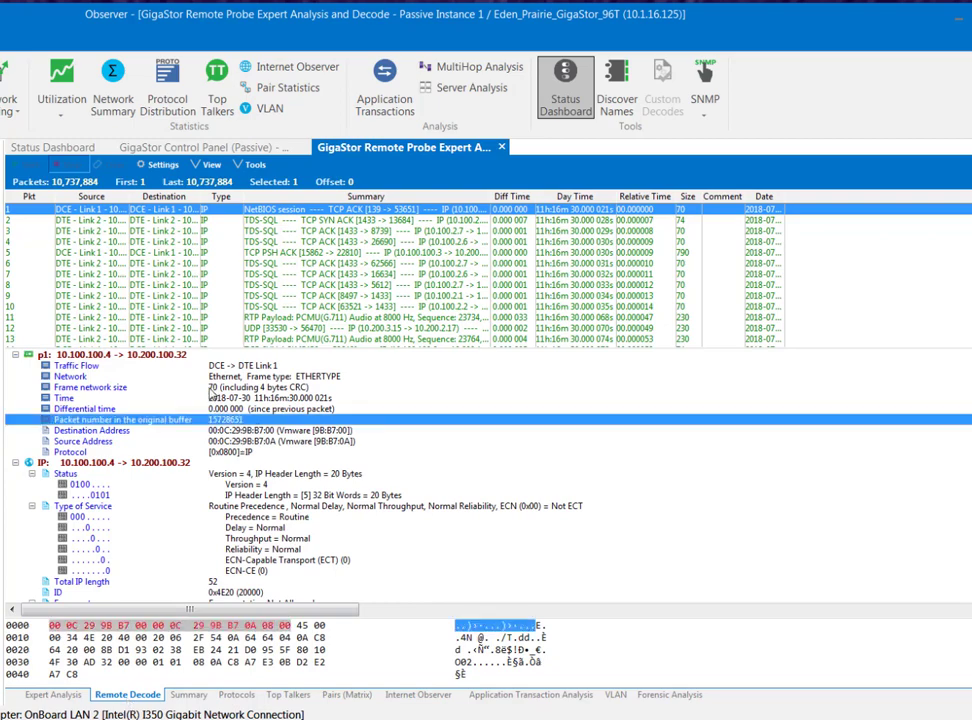
pyautogui.click(211, 389)
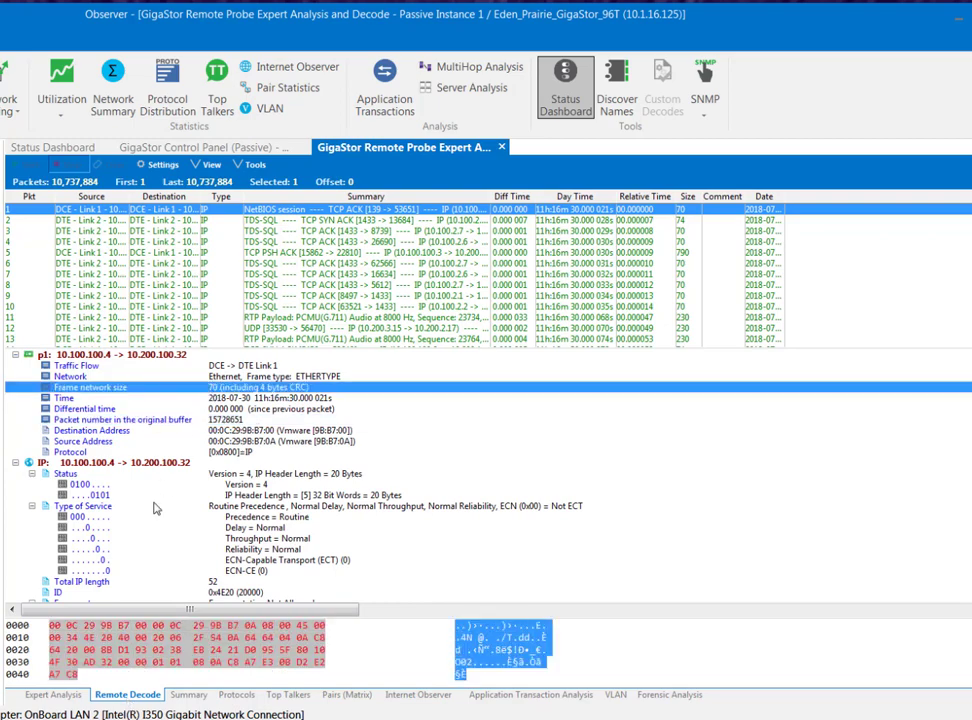
pyautogui.click(59, 702)
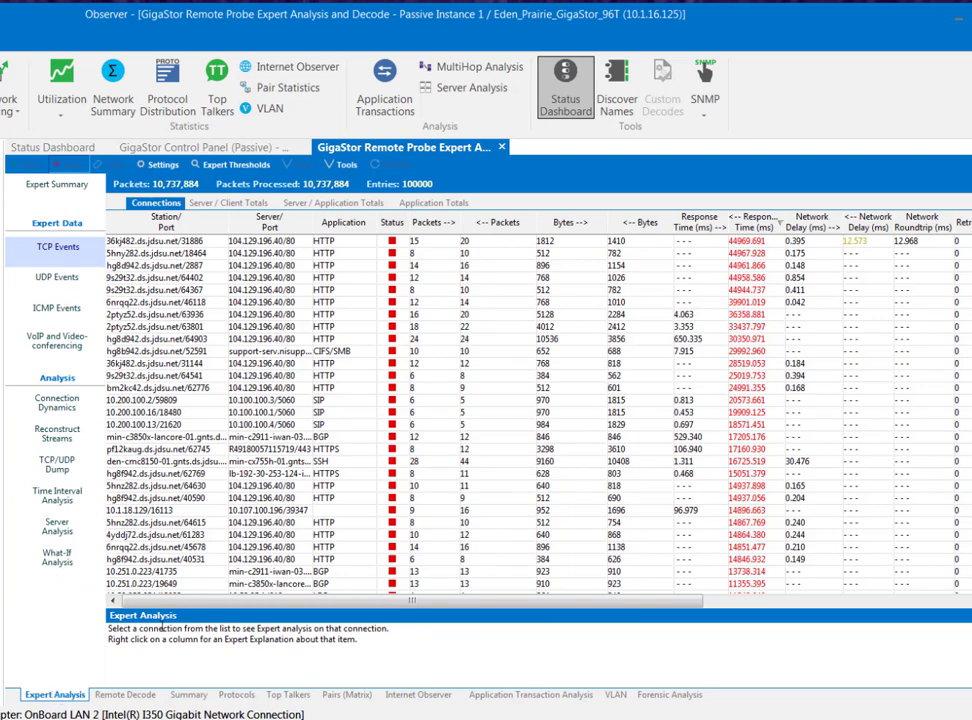
pyautogui.click(262, 243)
pyautogui.click(213, 301)
pyautogui.scroll(-2, 212, 301)
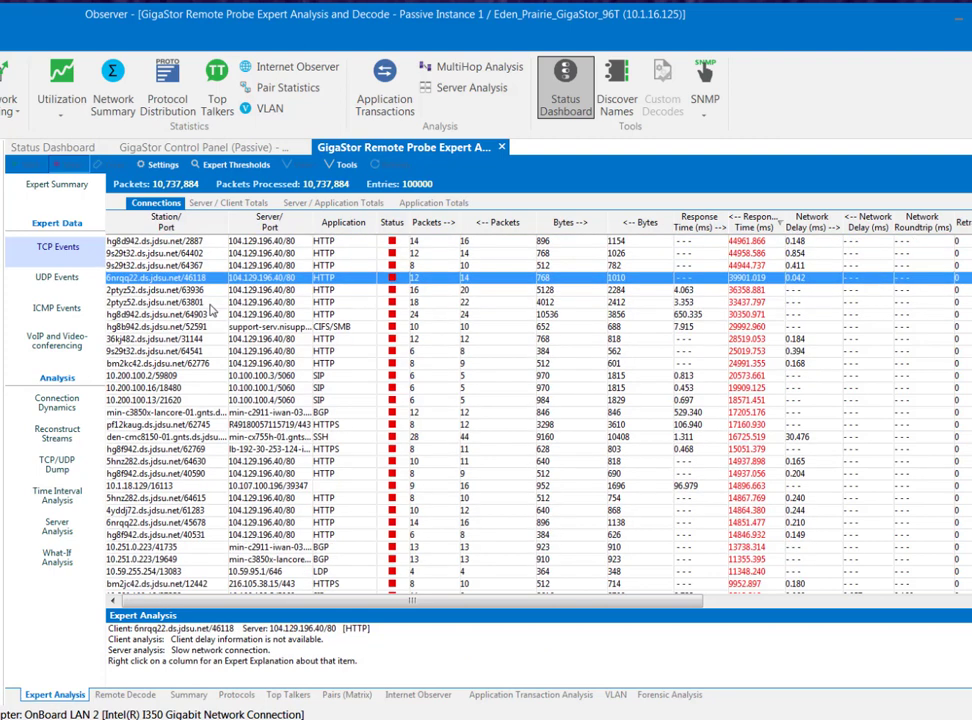
pyautogui.scroll(2, 212, 303)
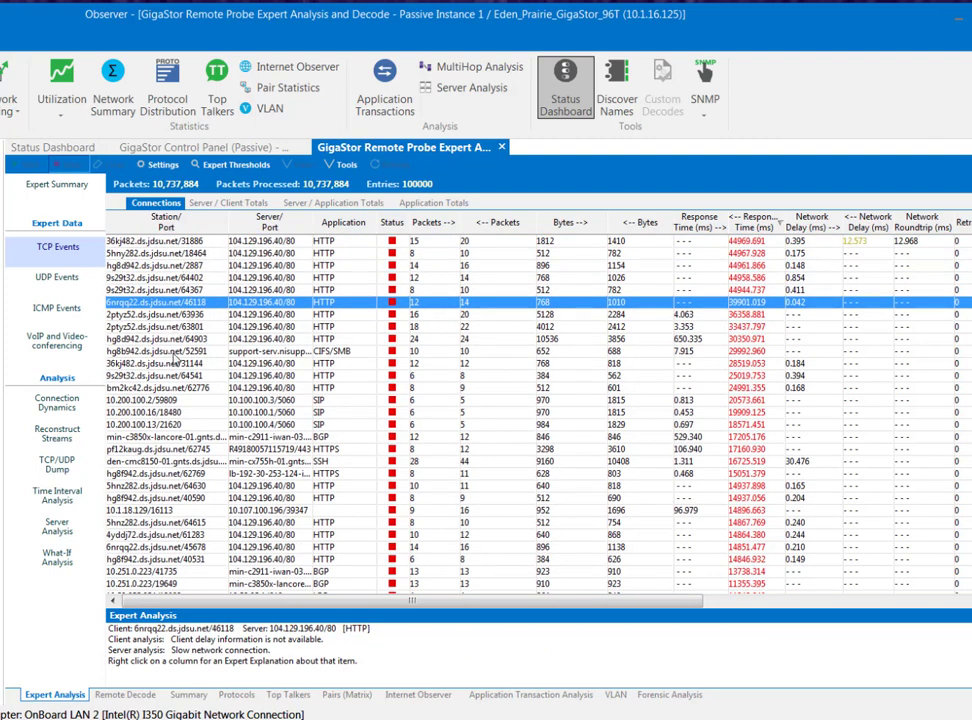
# Apply a Pair/Port fast post-filter to the CIFS/SMB connection from station port 52591
pyautogui.click(177, 352)
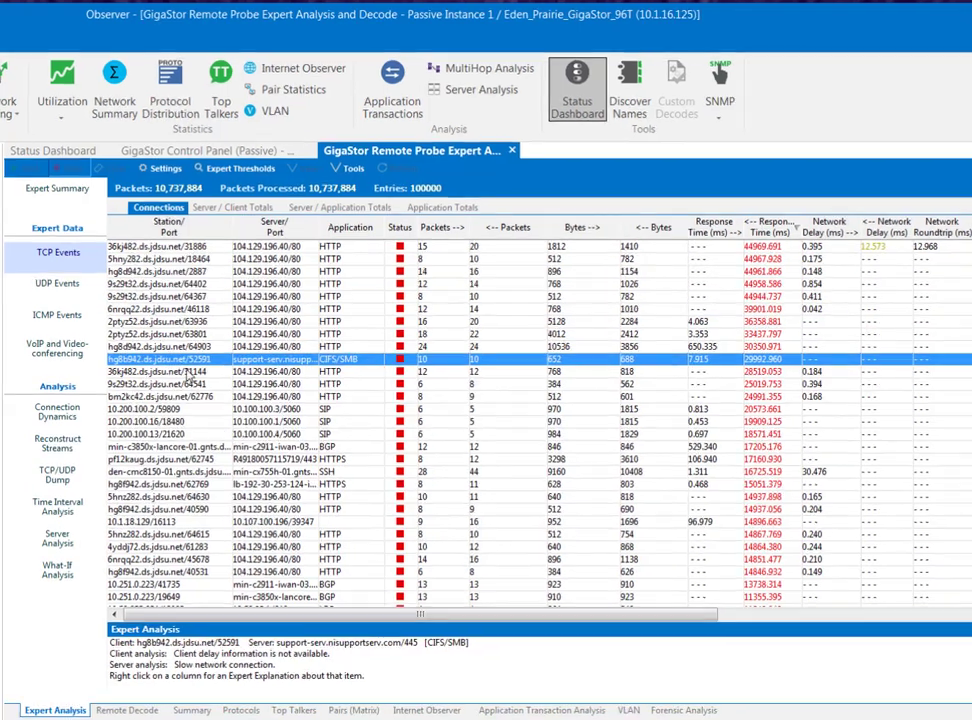
pyautogui.rightClick(176, 362)
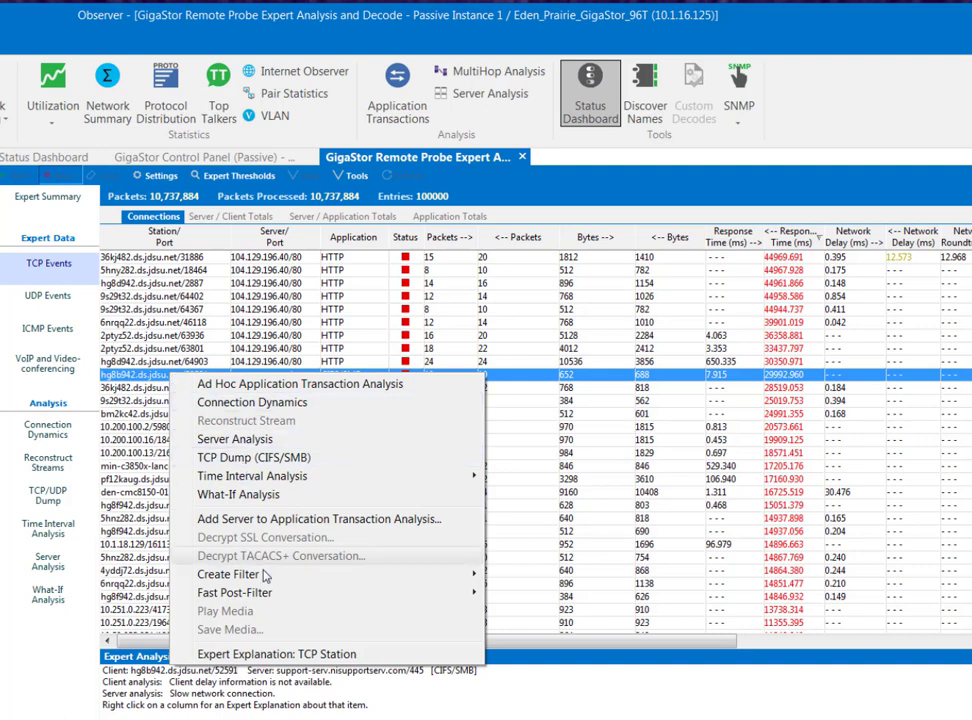
pyautogui.moveTo(262, 597)
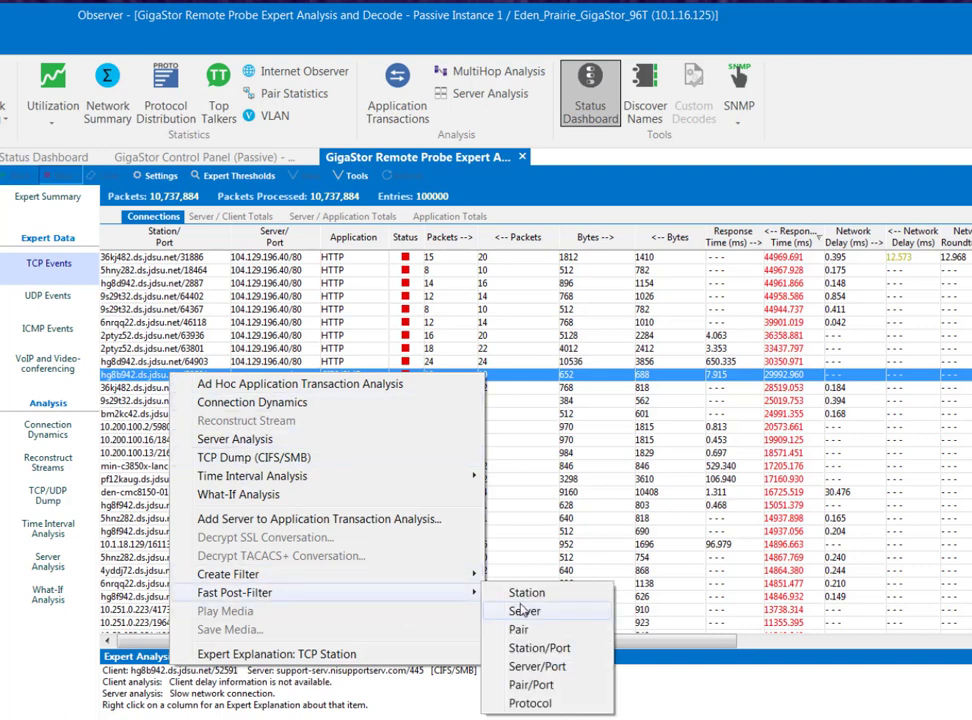
pyautogui.click(527, 687)
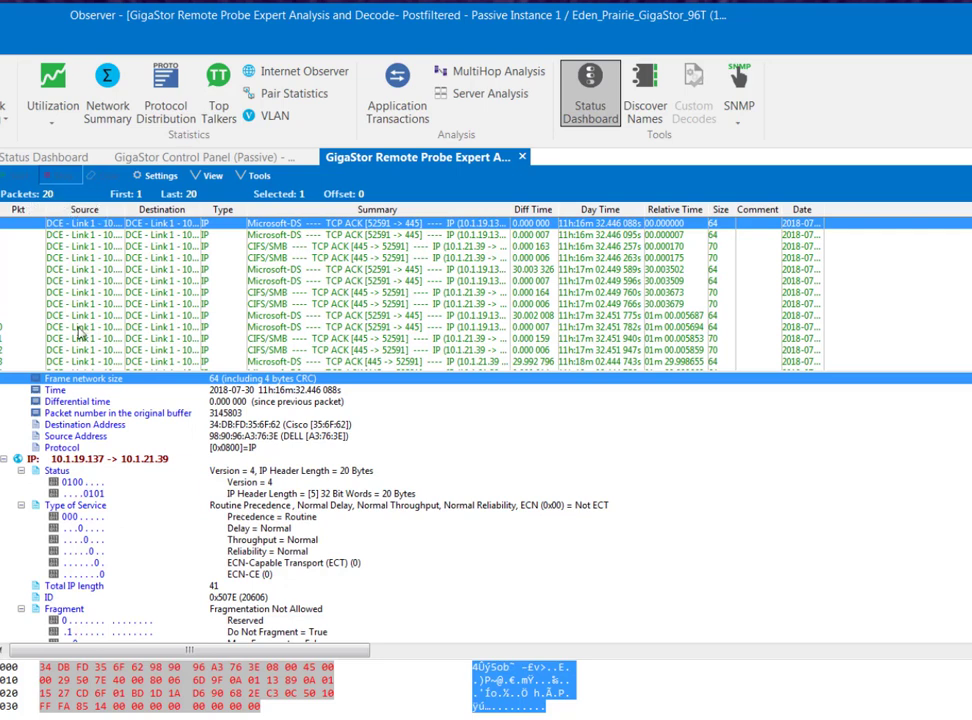
# Examine the Connection Dynamics of the post-filtered CIFS/SMB connection in Expert Analysis, and return to the TCP Events
pyautogui.click(34, 716)
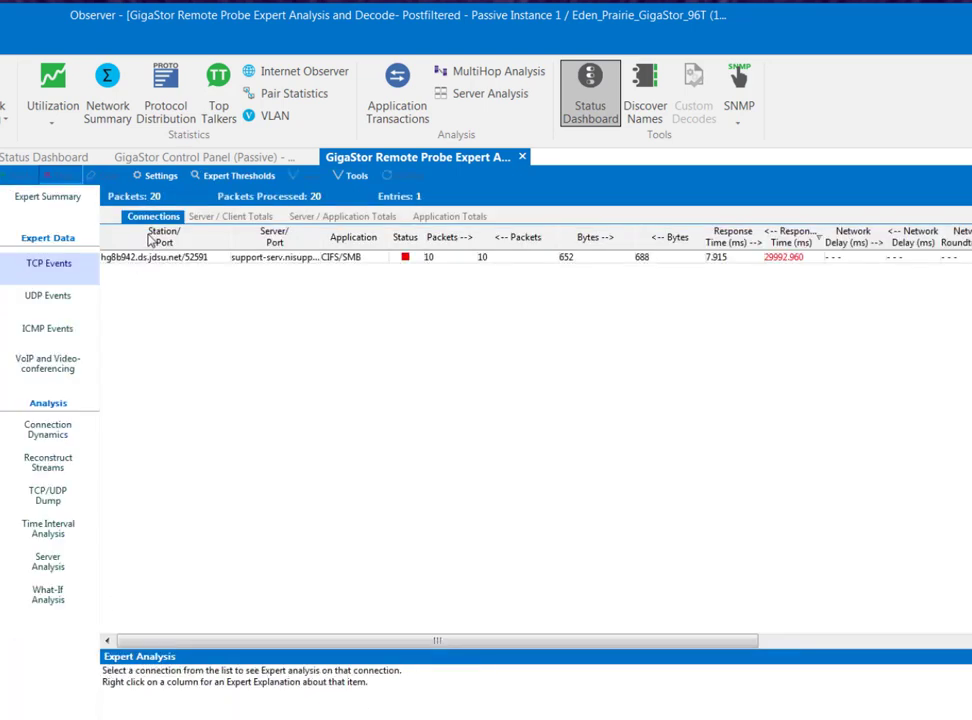
pyautogui.click(199, 261)
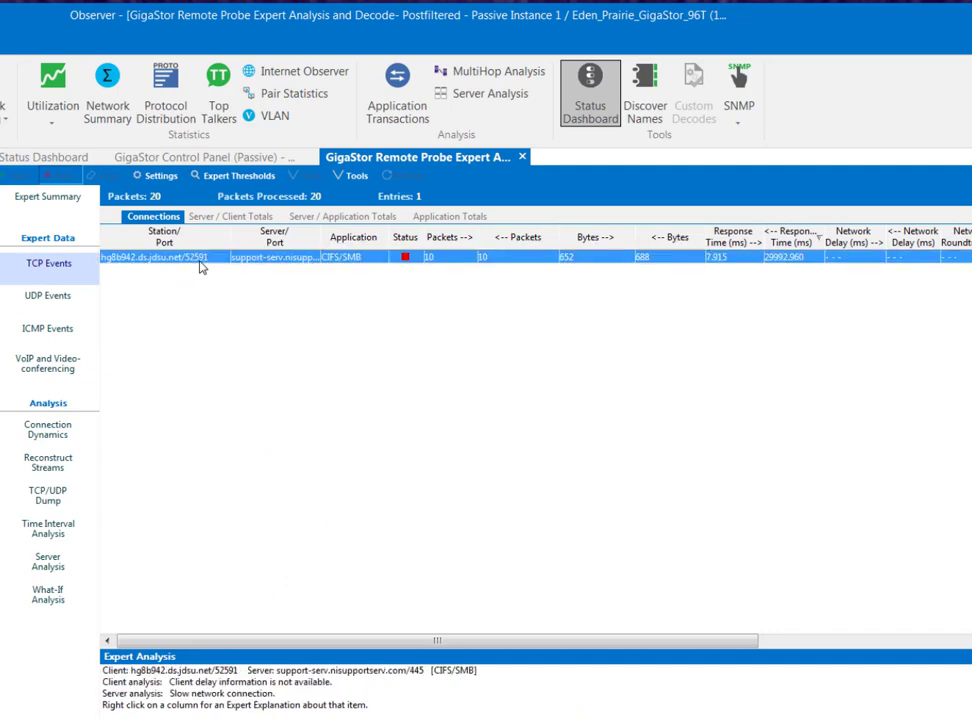
pyautogui.rightClick(269, 265)
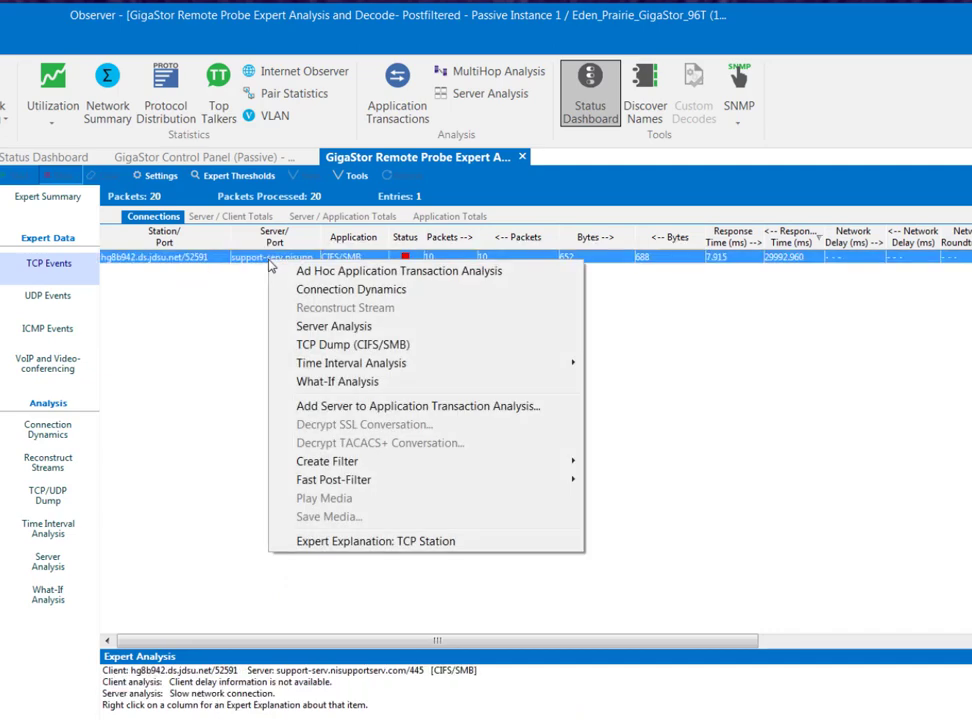
pyautogui.click(340, 291)
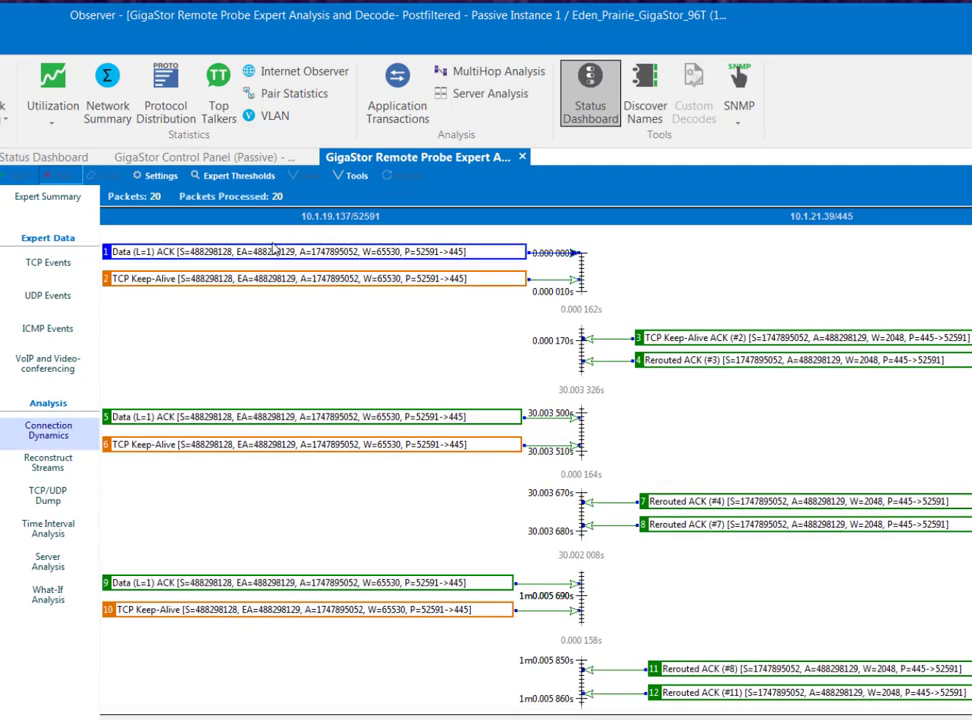
pyautogui.click(48, 264)
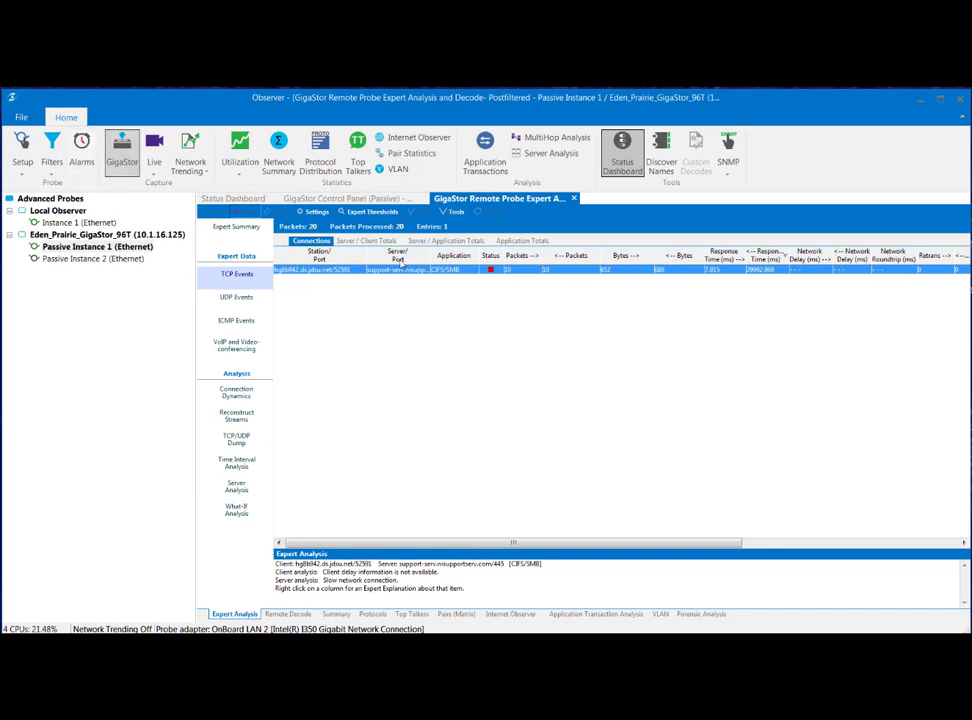
# Save the packet capture buffer with all packets, choosing to transfer it to a file on this Observer system
pyautogui.click(22, 118)
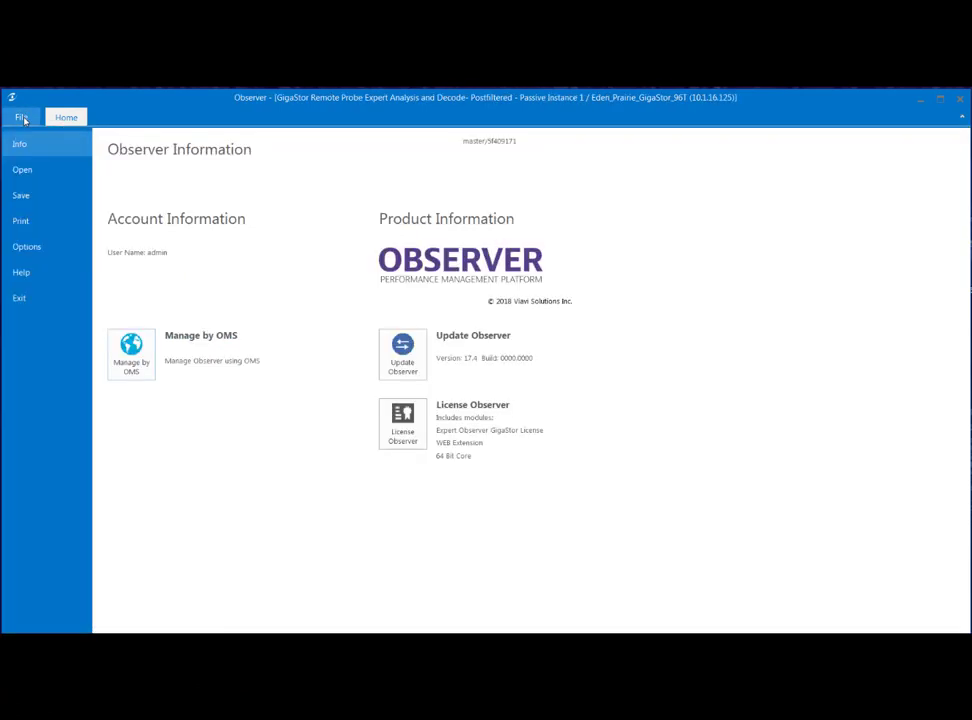
pyautogui.click(22, 195)
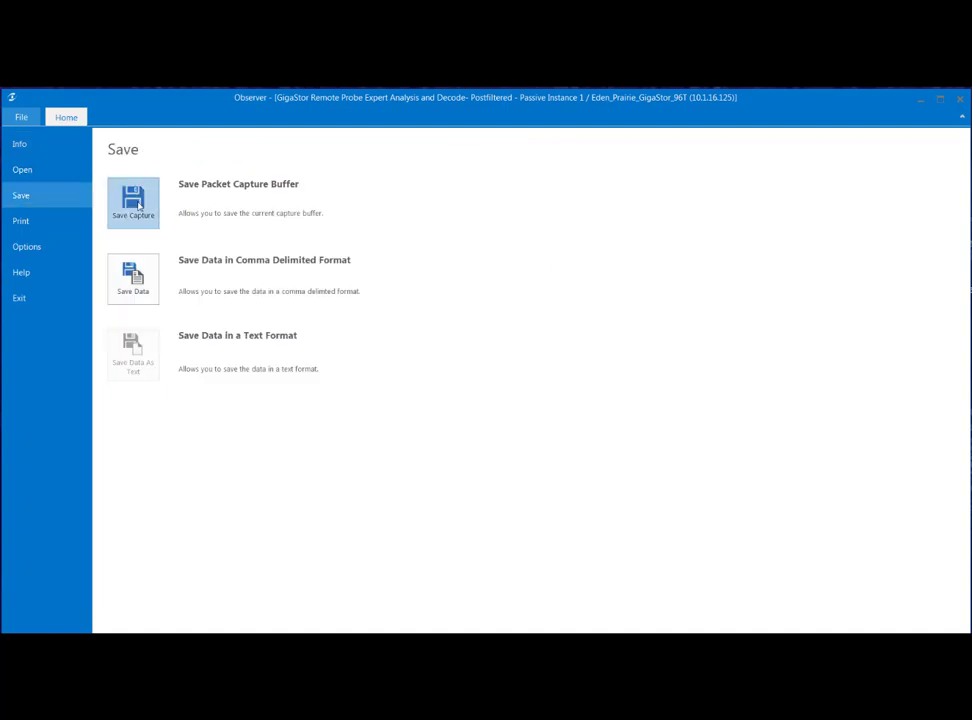
pyautogui.click(136, 204)
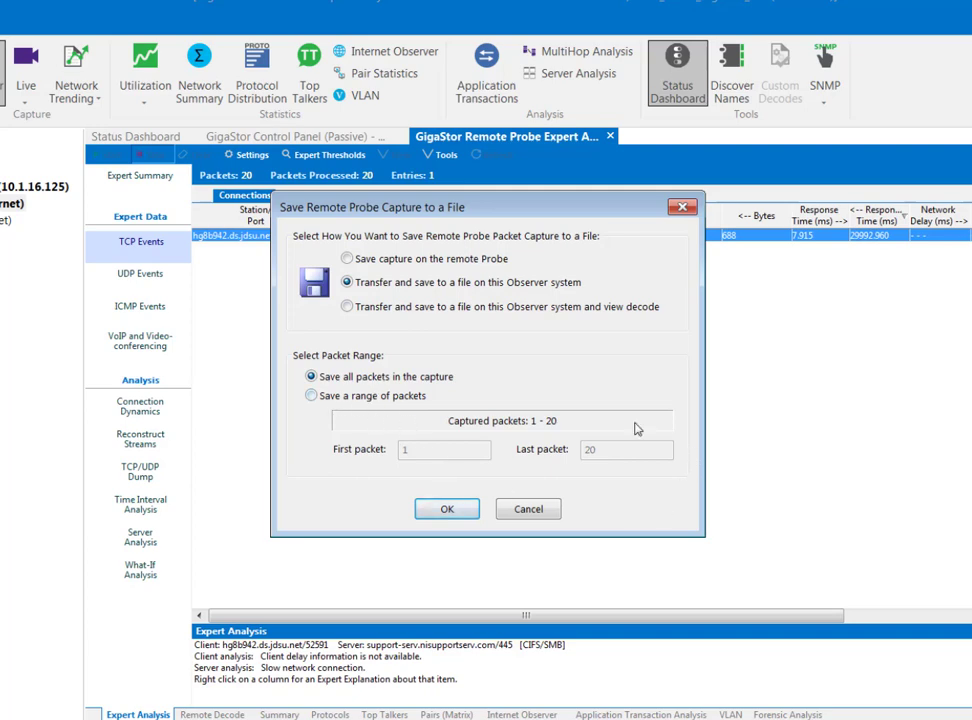
pyautogui.click(447, 510)
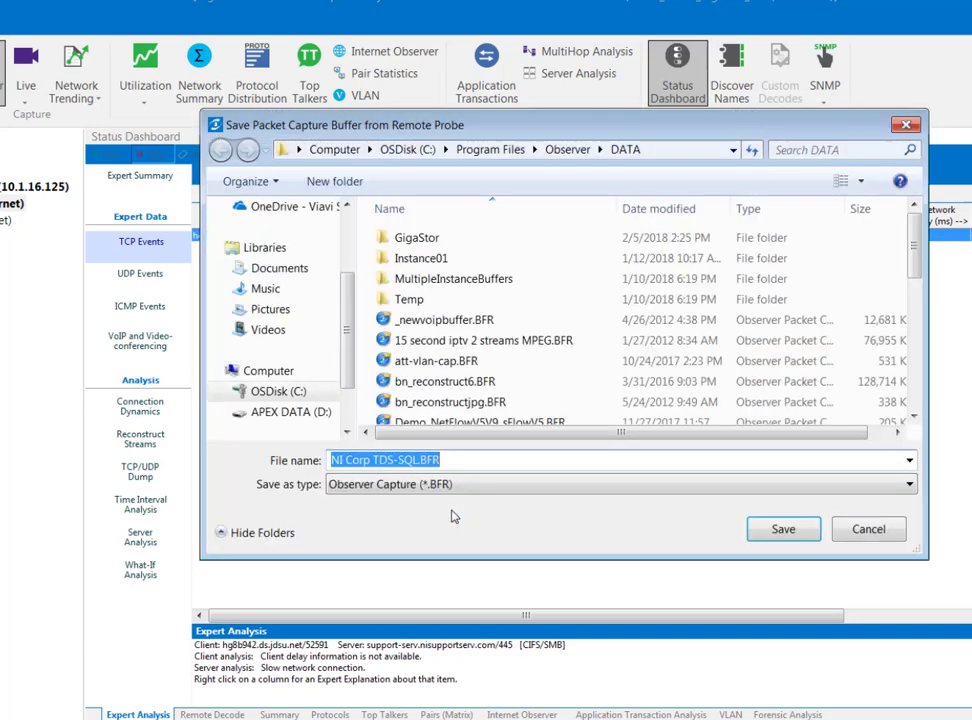
# Name the capture file 20pcks.BFR and save it in the Observer DATA folder as an Observer Capture
pyautogui.click(445, 460)
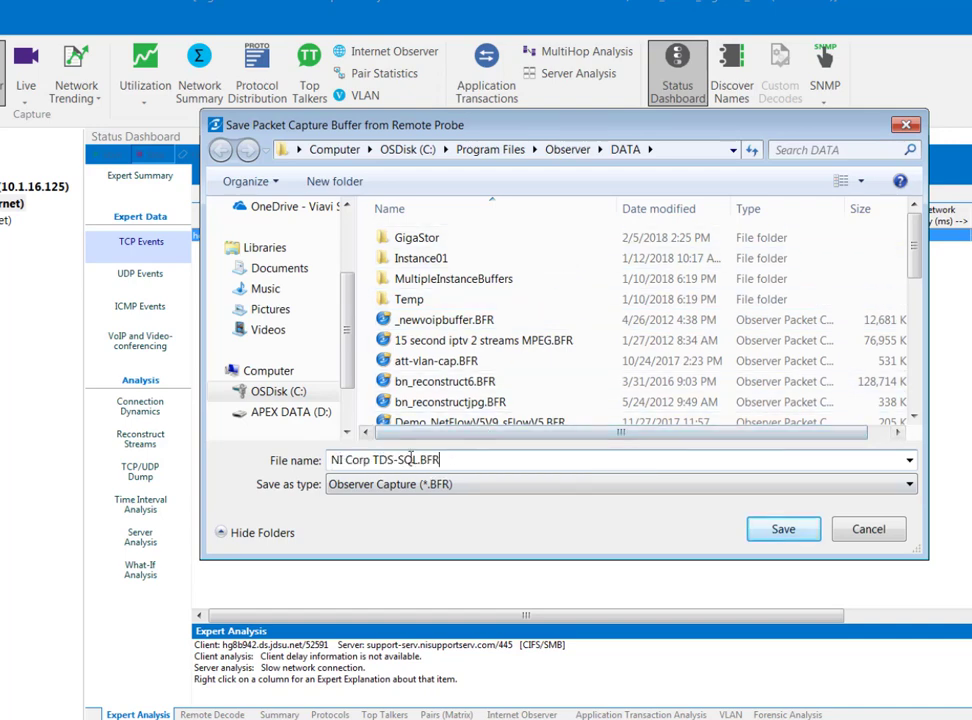
pyautogui.moveTo(414, 460); pyautogui.dragTo(310, 453)
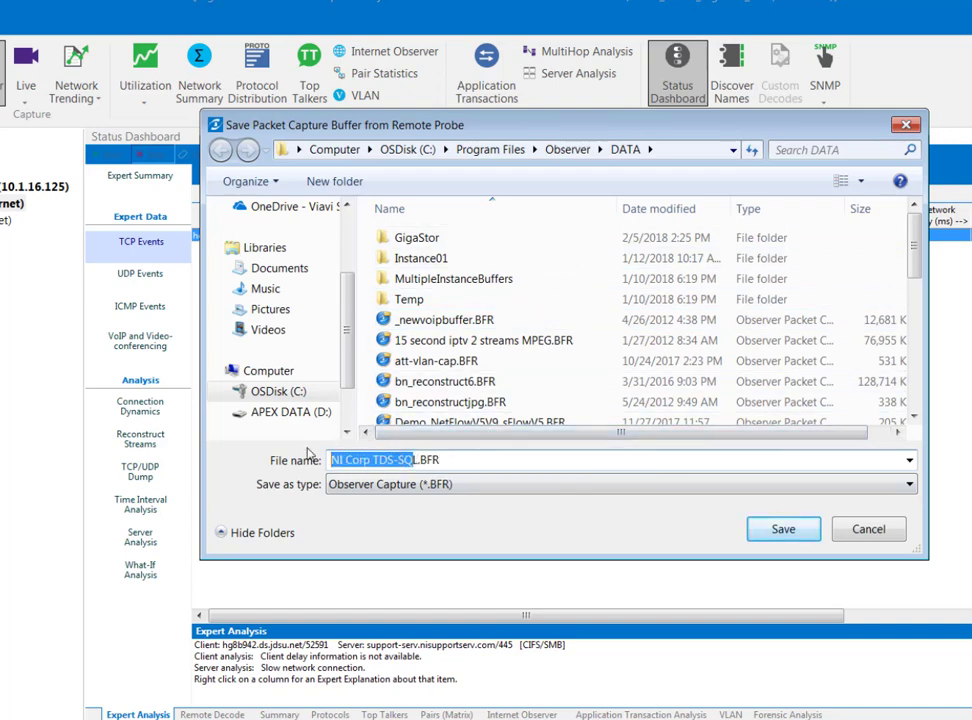
pyautogui.press('BackSpace')
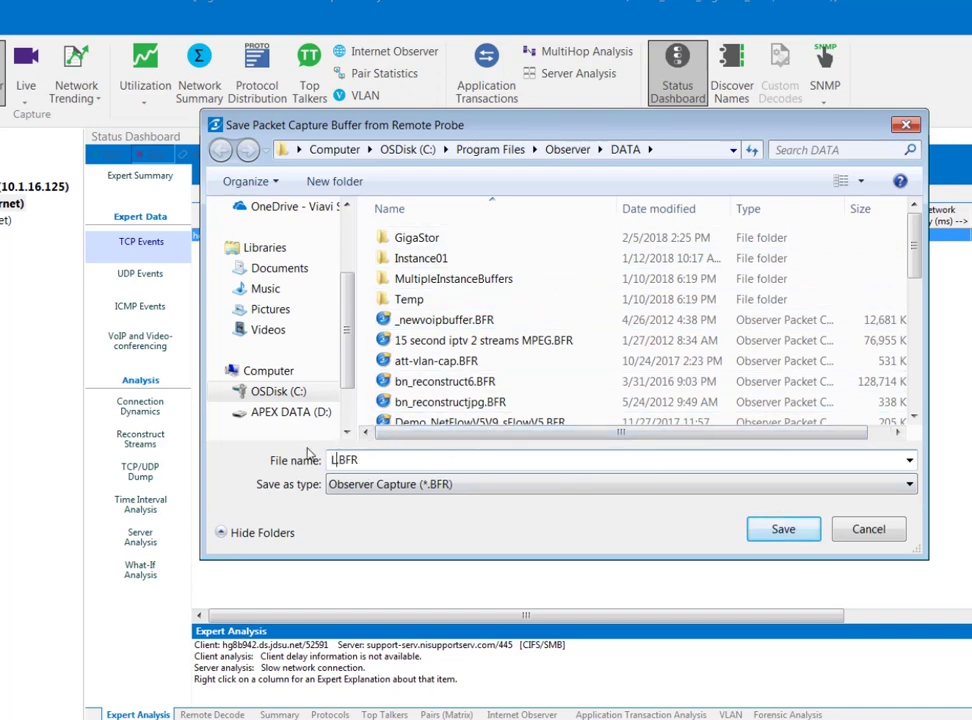
pyautogui.press('Delete')
pyautogui.write('20pcks')
pyautogui.click(792, 532)
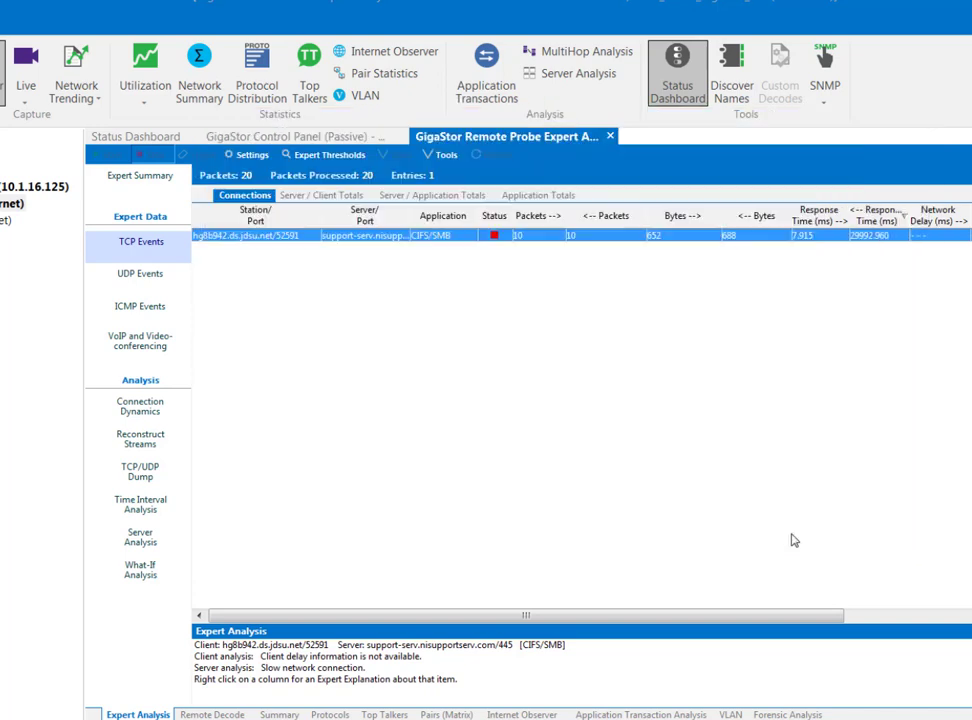